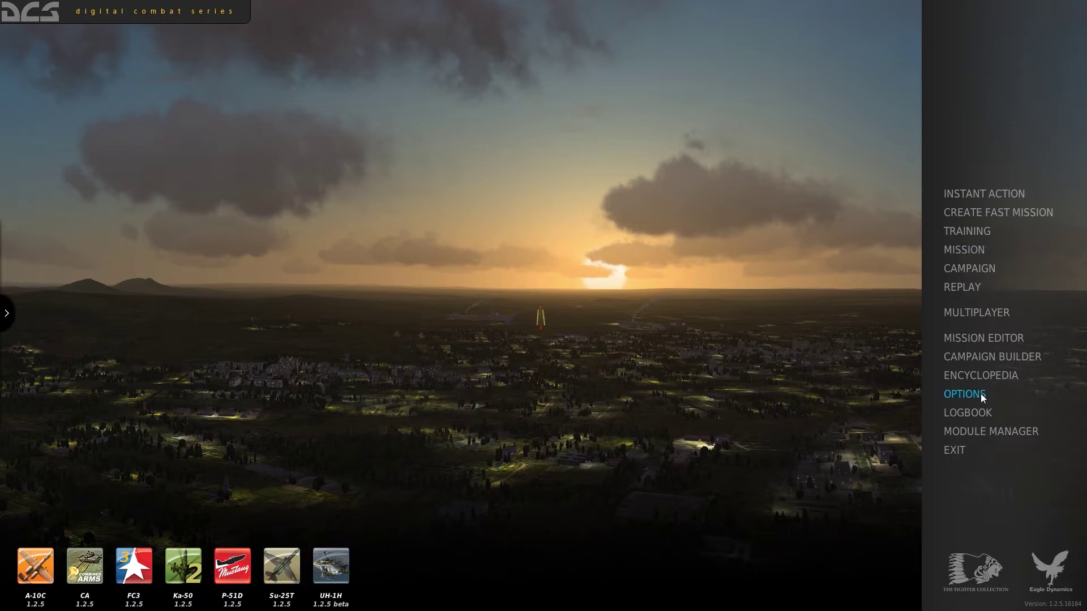
Open the single mission selection and look through the missions stored in My Missions.
left_click(963, 253)
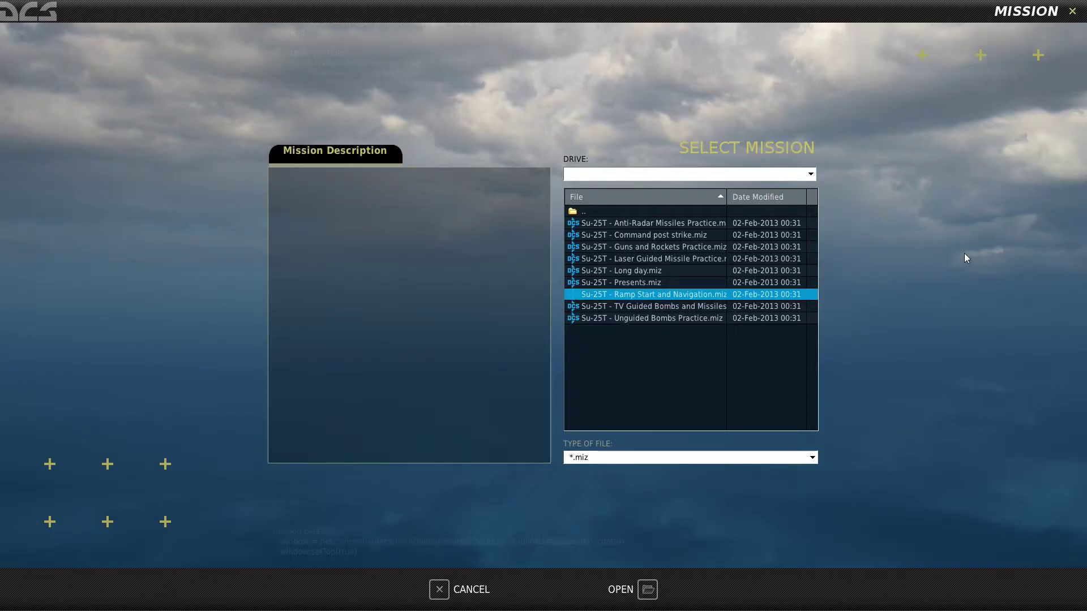
left_click(593, 174)
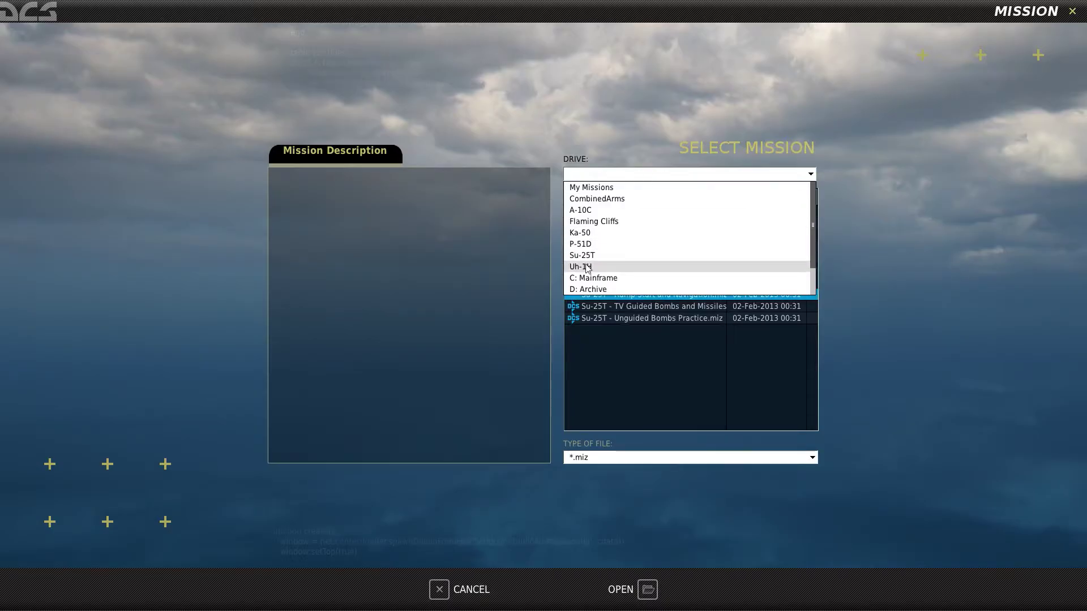
left_click(591, 191)
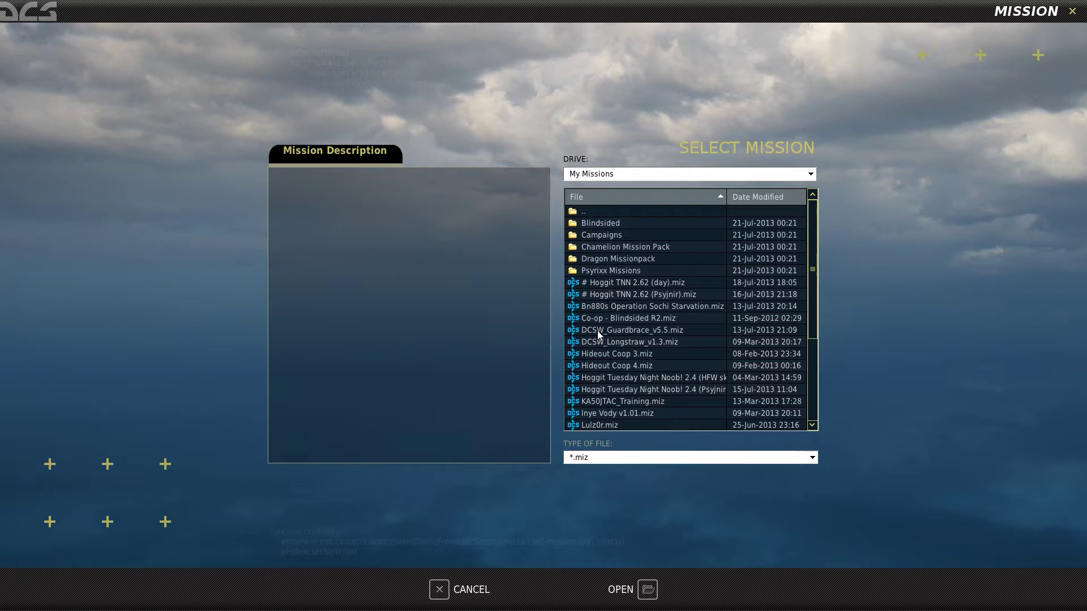
scroll(632, 365, "down", 4)
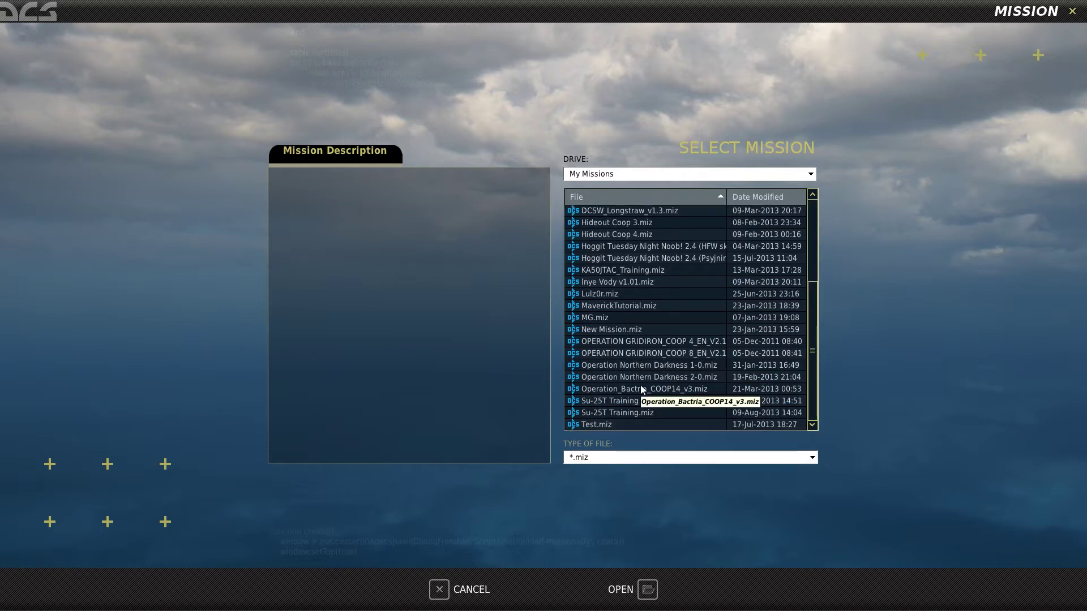
scroll(643, 387, "up", 4)
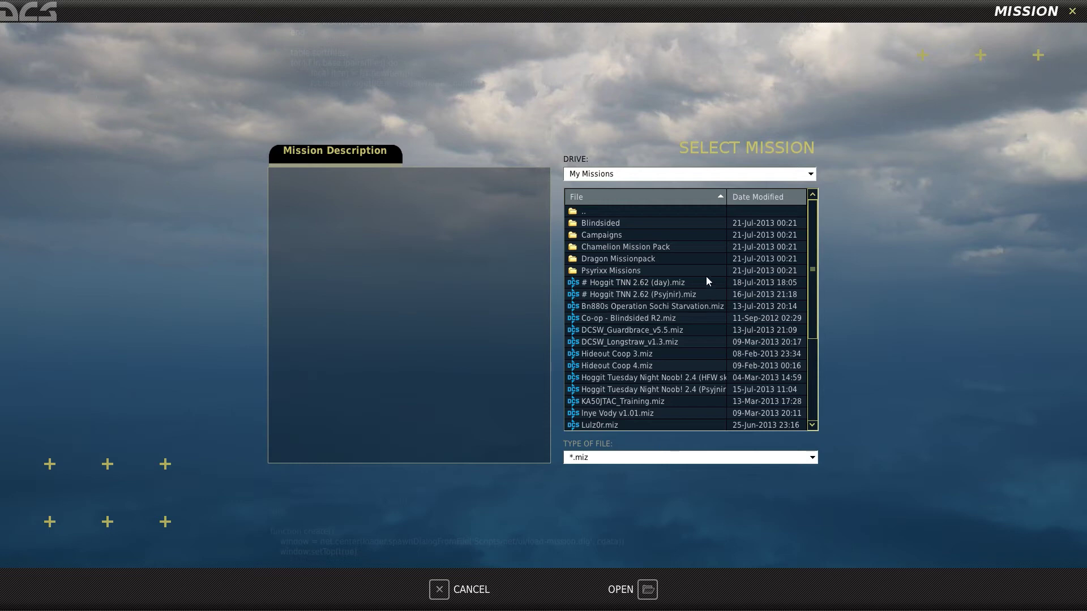
Open the mission "Su-25T - Ramp Start and Navigation.miz" from the Su-25T mission folder.
left_click(628, 176)
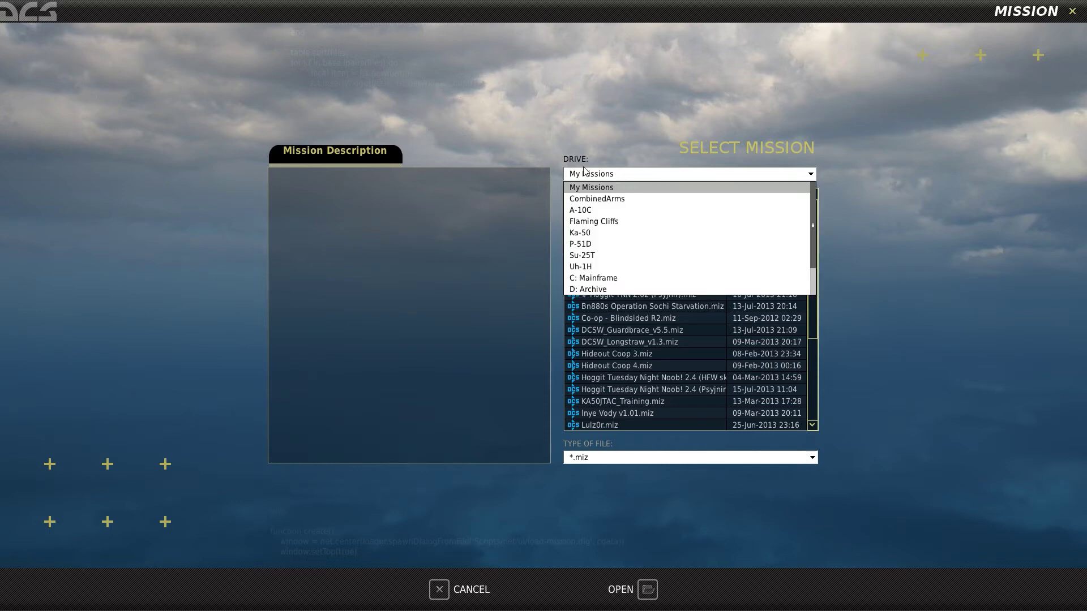
left_click(593, 257)
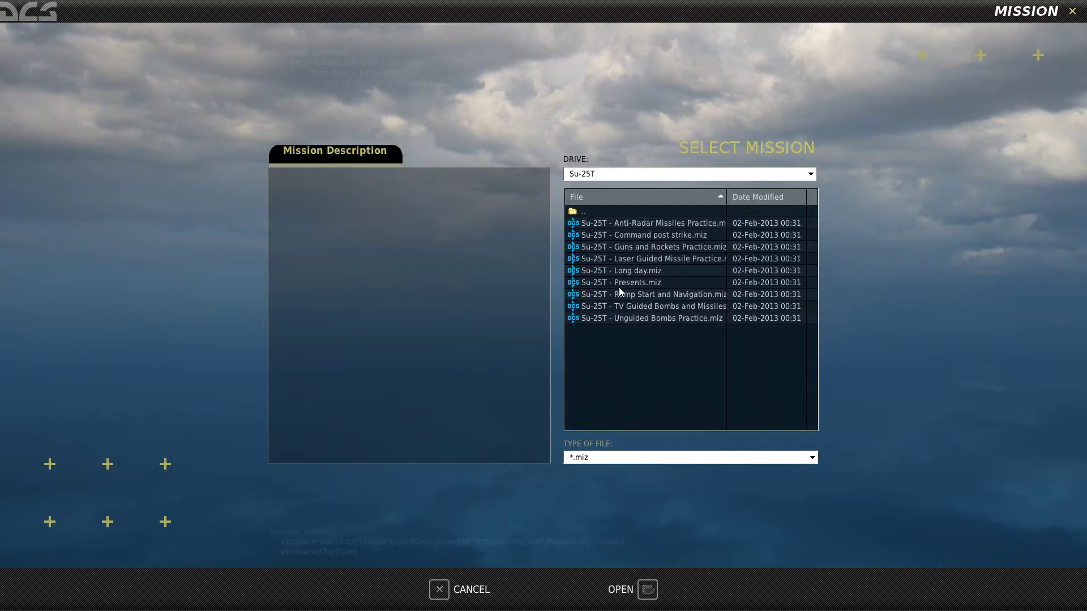
left_click(595, 298)
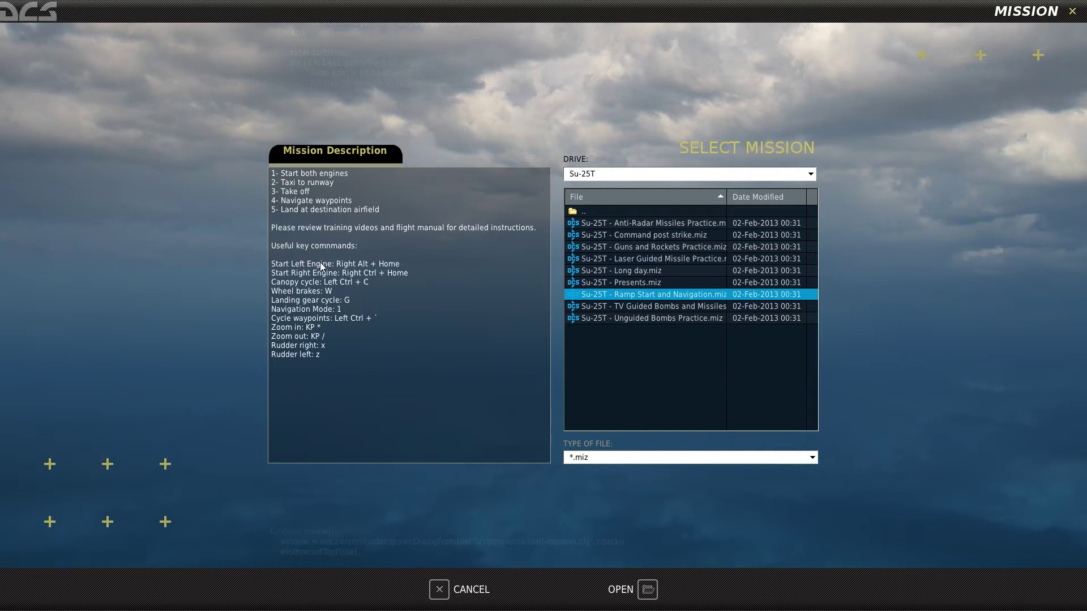
left_click(647, 591)
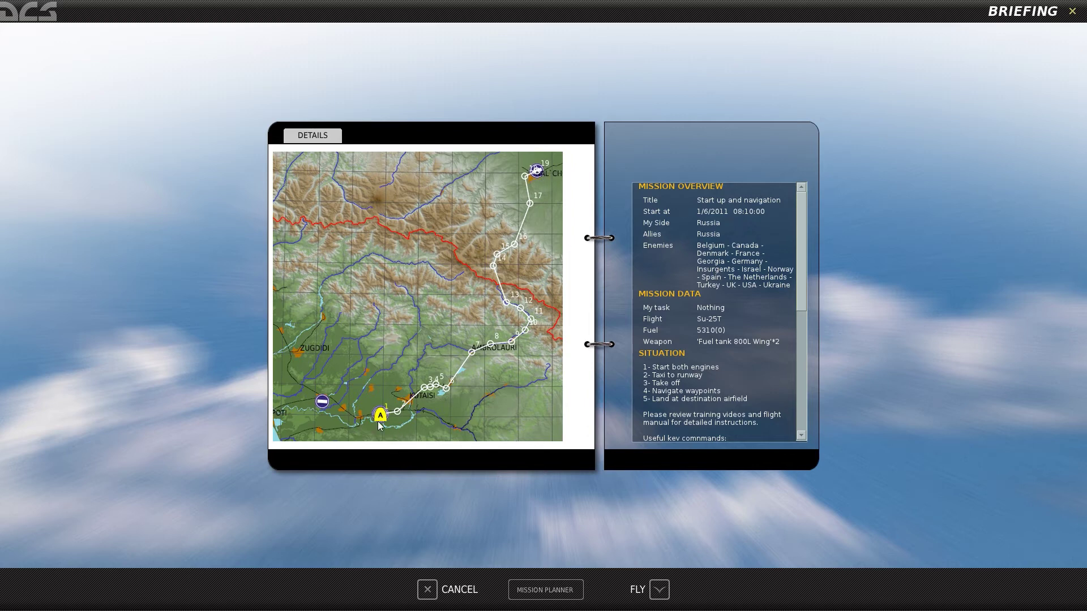
Read through the mission briefing, then open the mission planner and view the planned route on the map.
scroll(717, 347, "down", 3)
scroll(686, 413, "down", 5)
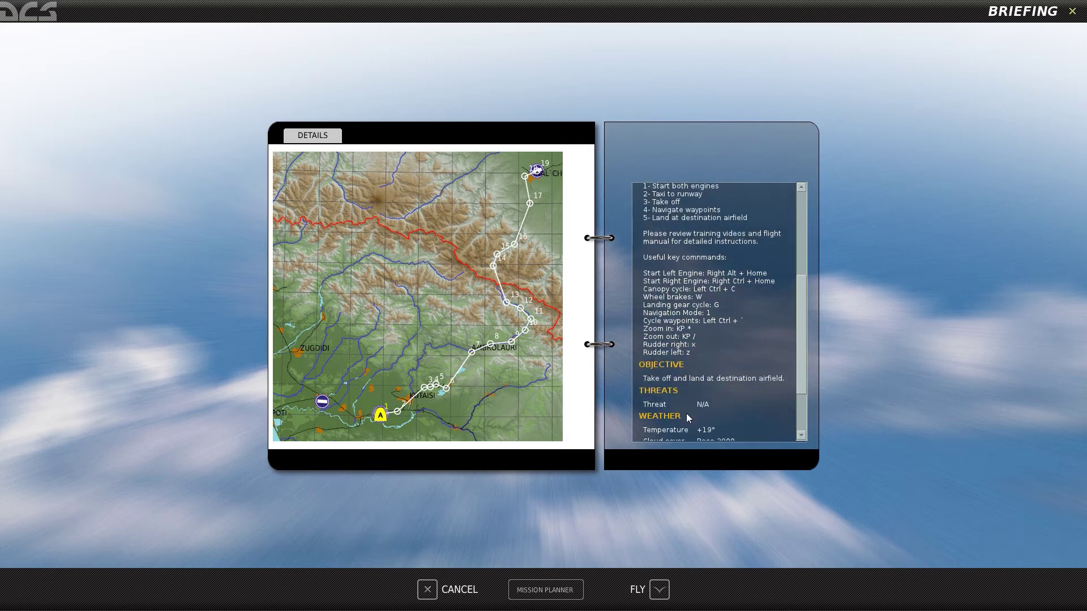
left_click(554, 591)
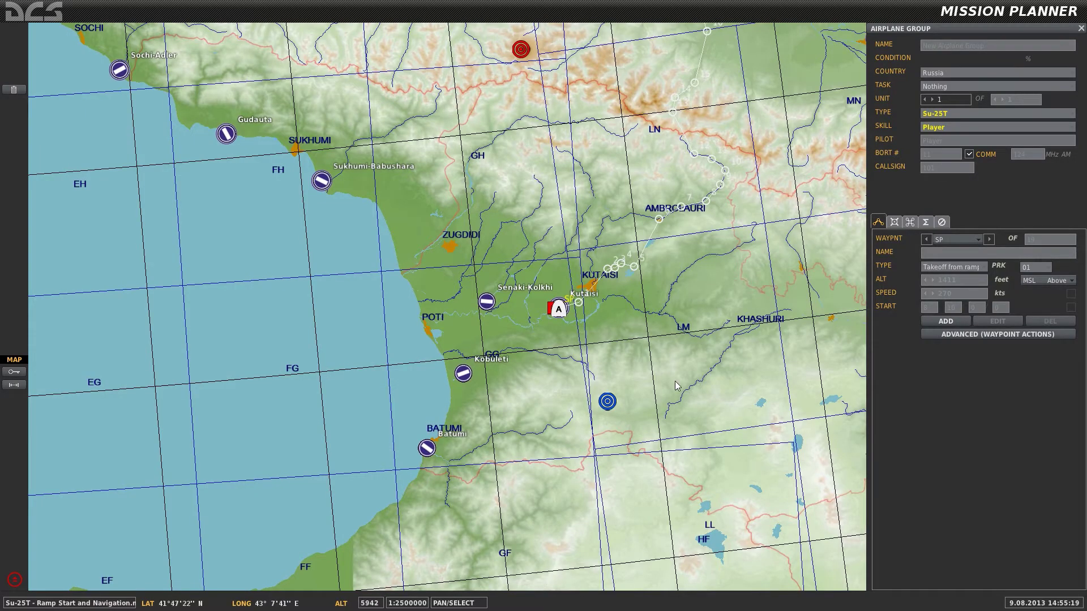
left_click_drag(715, 303, 565, 375)
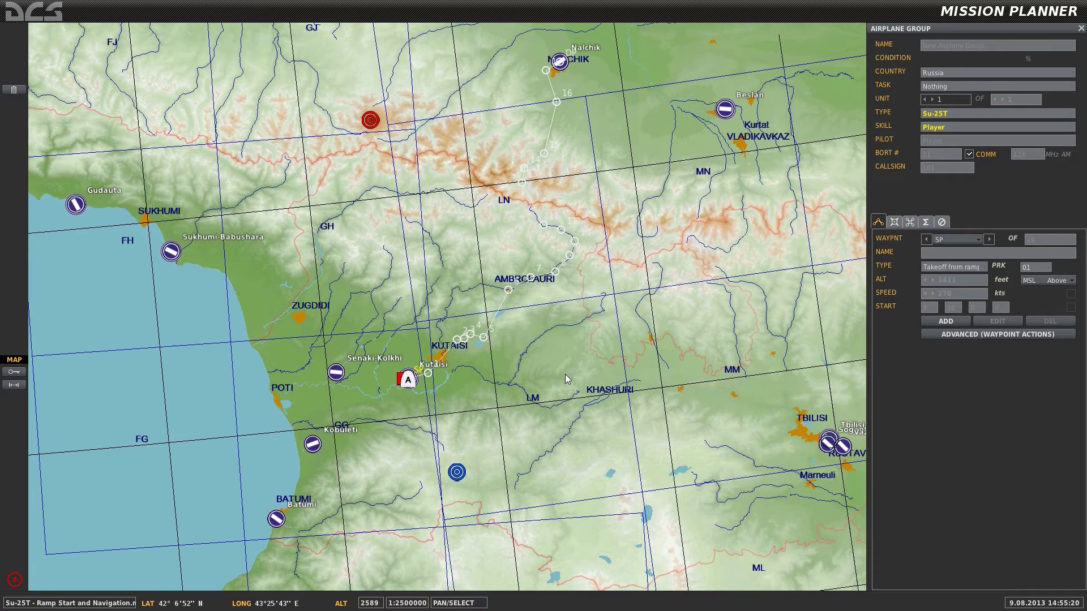
left_click_drag(602, 282, 625, 272)
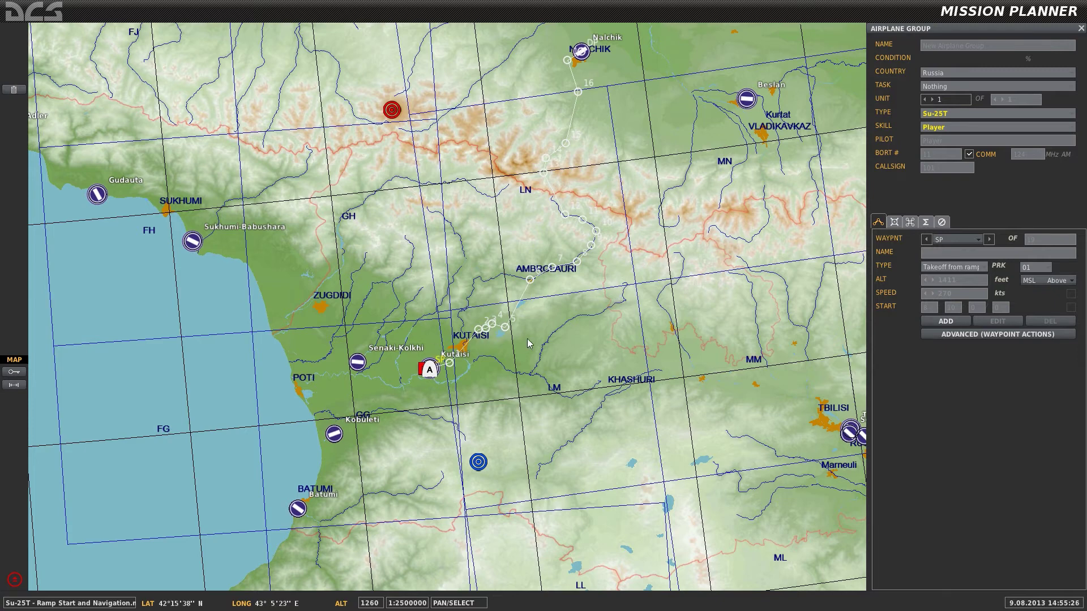
left_click_drag(710, 228, 687, 293)
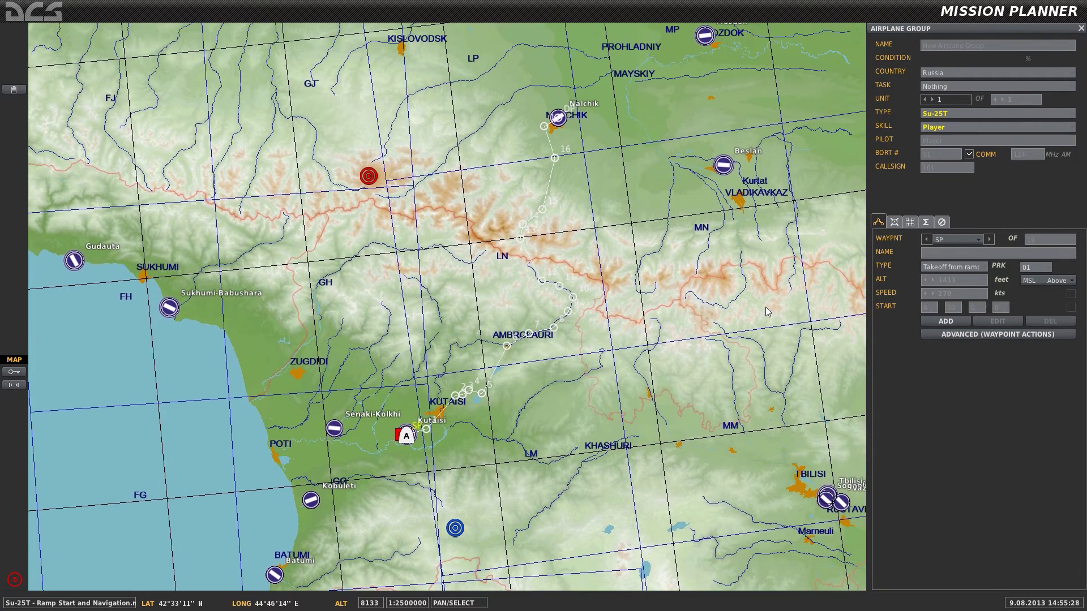
Shift waypoint 5 of the Su-25T route, between Kutaisi and Ambrolauri, slightly northeast and return to the briefing.
left_click(483, 394)
mouse_move(485, 398)
left_mouse_down()
mouse_move(605, 403)
mouse_move(500, 393)
left_mouse_up()
left_click(507, 346)
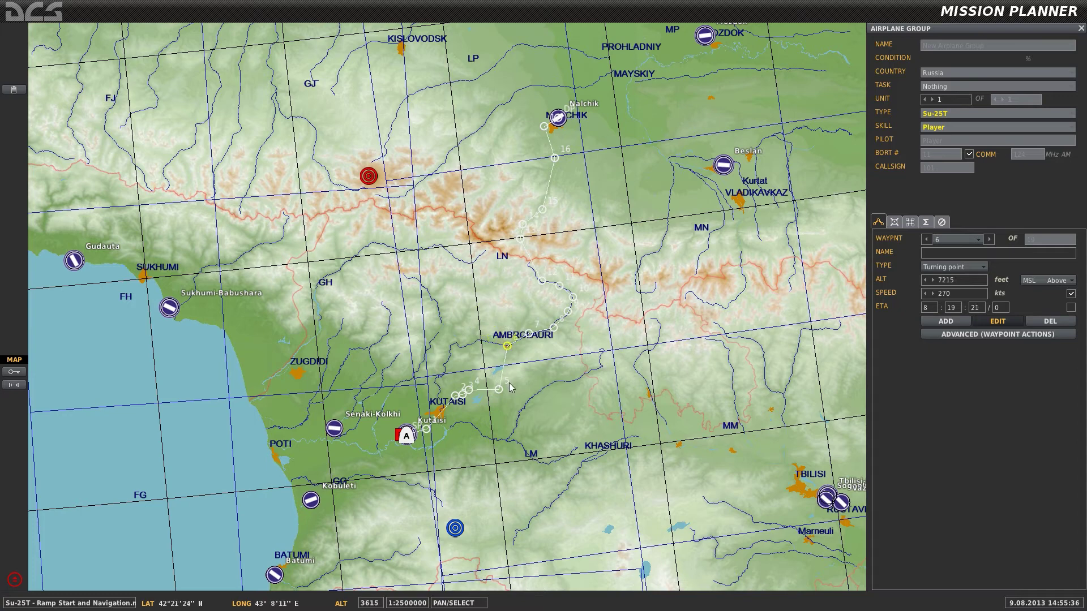
left_click_drag(498, 389, 489, 383)
left_click_drag(587, 385, 541, 343)
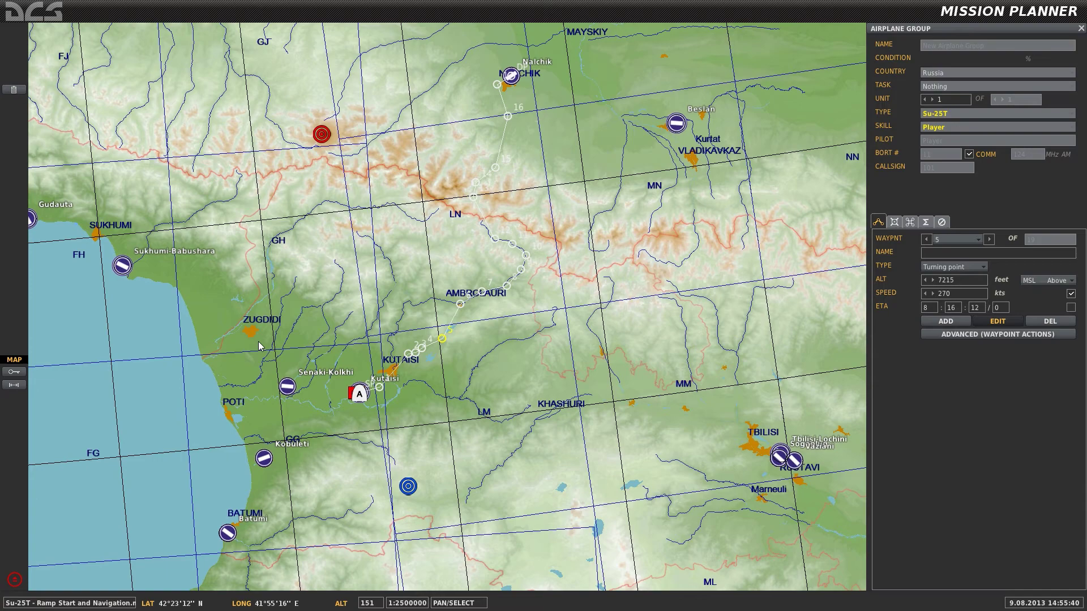
left_click(14, 580)
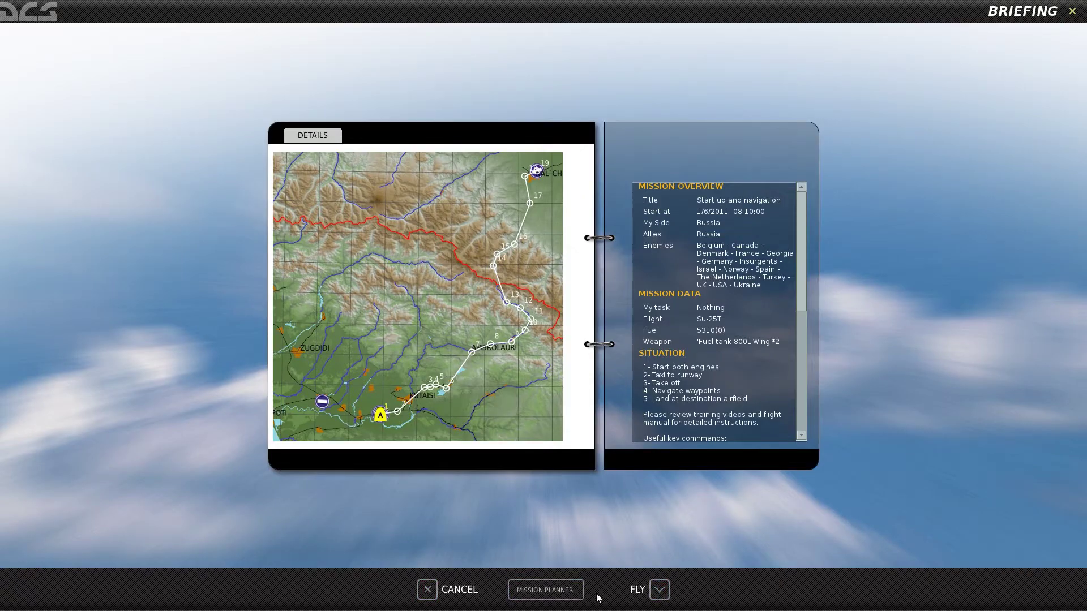
Reopen the mission planner and examine the flight route from the Kutaisi airfield across the mountains to Nalchik.
left_click(569, 592)
left_click_drag(604, 317, 505, 358)
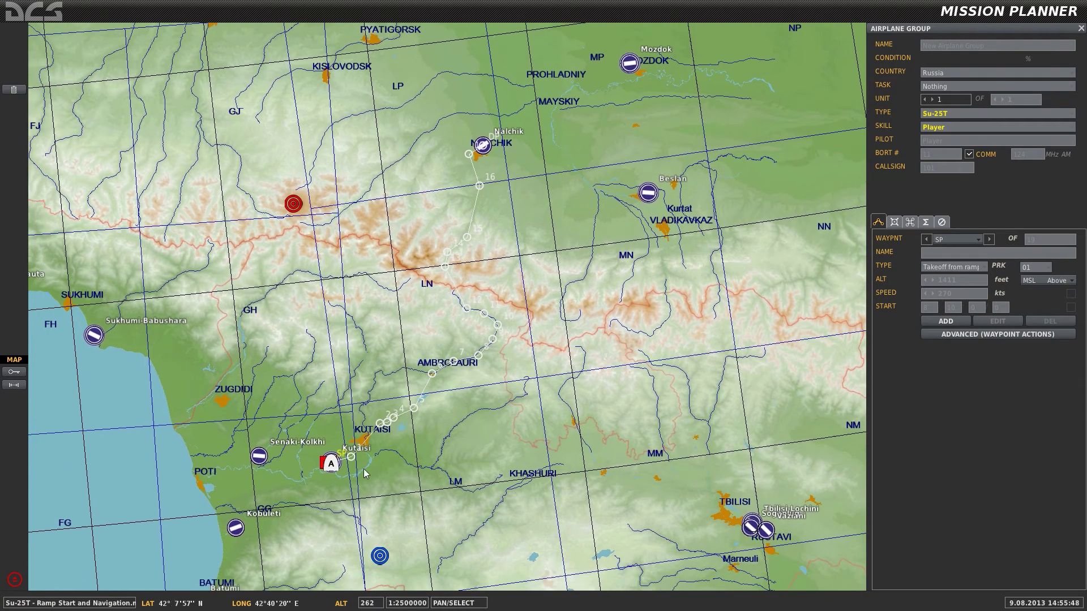
scroll(364, 468, "up", 2)
left_click_drag(298, 471, 442, 408)
scroll(442, 408, "up", 3)
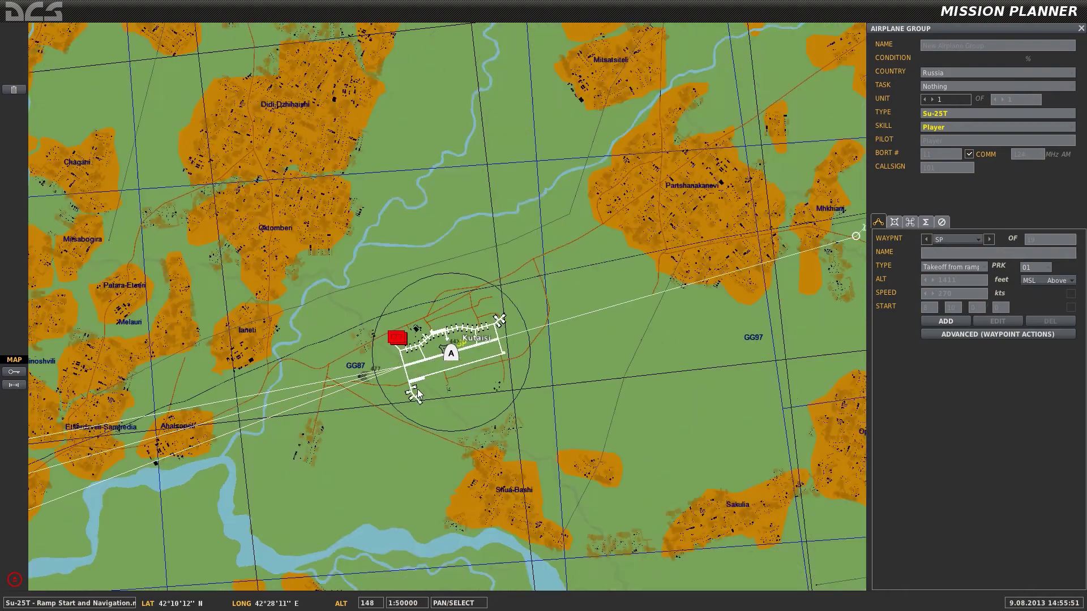
scroll(417, 388, "down", 1)
left_click_drag(687, 286, 324, 328)
scroll(328, 327, "down", 1)
scroll(376, 330, "down", 1)
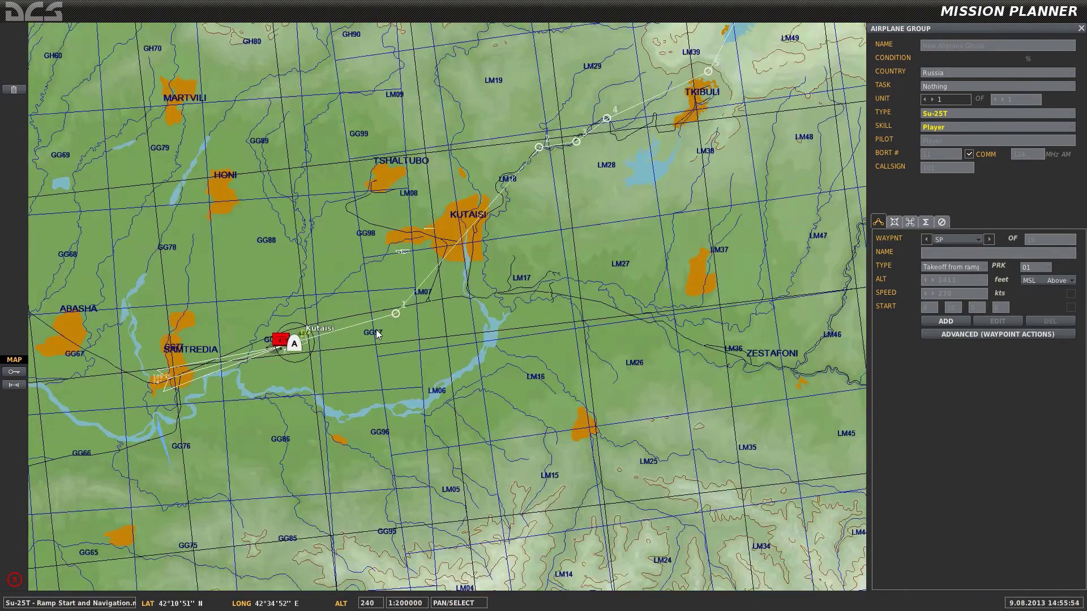
scroll(376, 330, "up", 3)
scroll(377, 334, "down", 5)
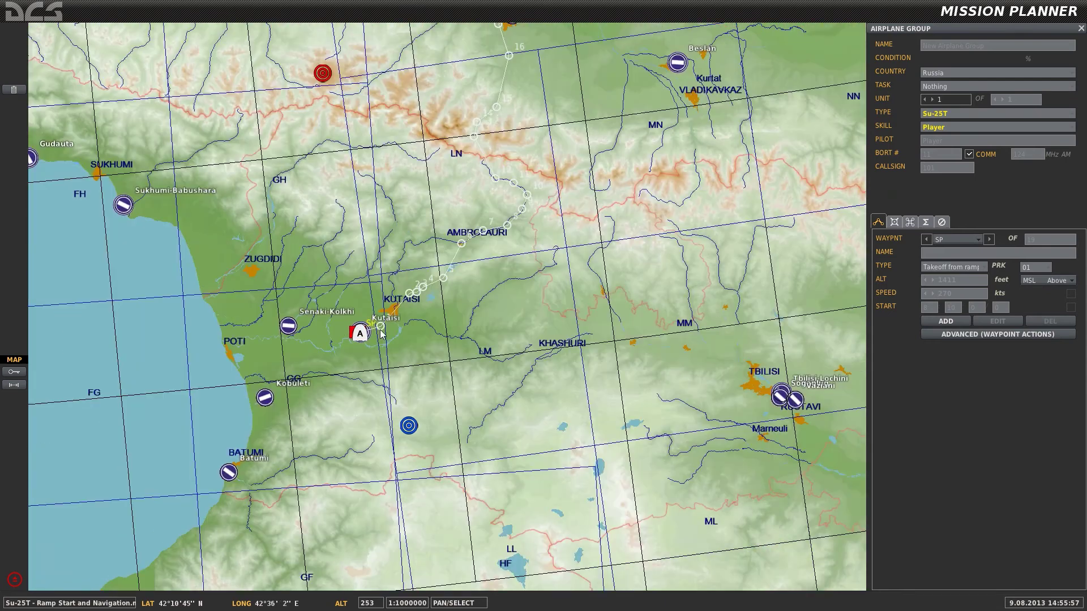
scroll(380, 332, "up", 1)
left_click_drag(510, 187, 415, 507)
left_click_drag(568, 108, 555, 161)
scroll(597, 243, "down", 1)
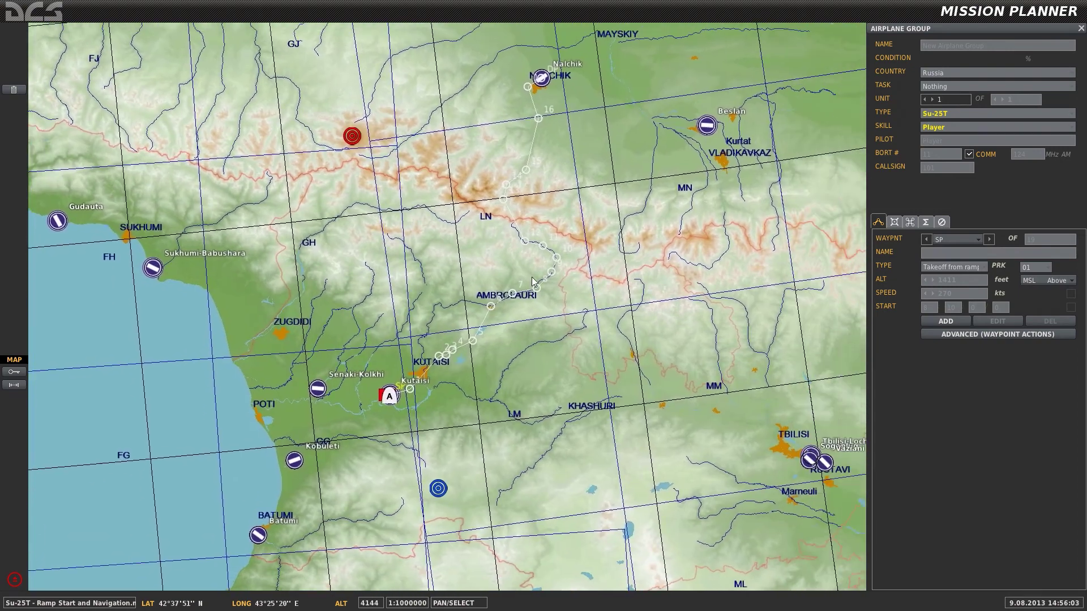
left_click_drag(532, 282, 516, 330)
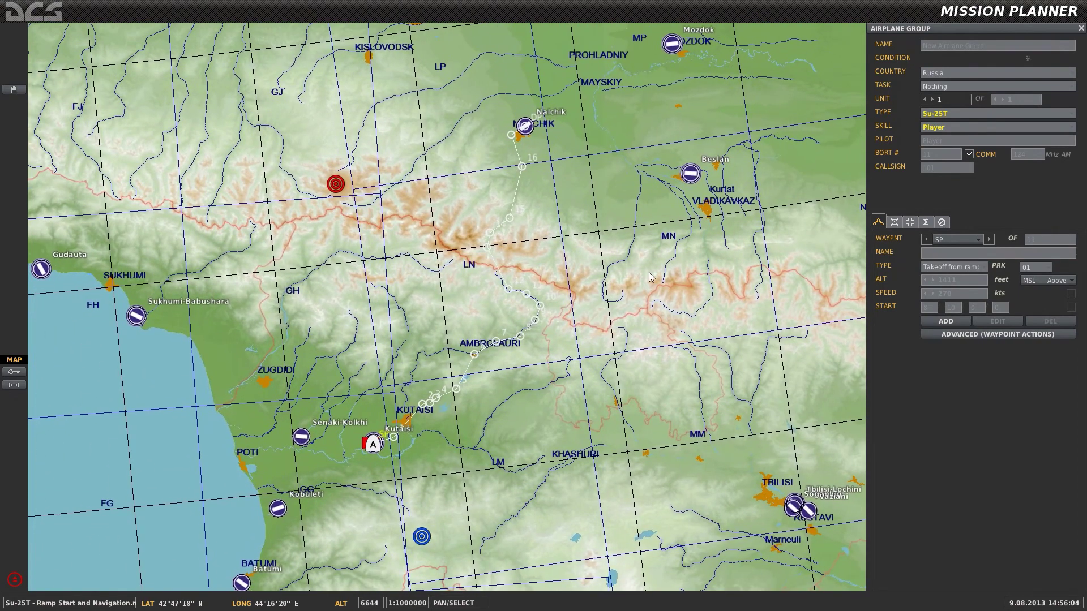
Open the Su-25T's payload settings, look through the available weapon loadouts, and close the loadout editor.
left_click(895, 222)
left_click(566, 330)
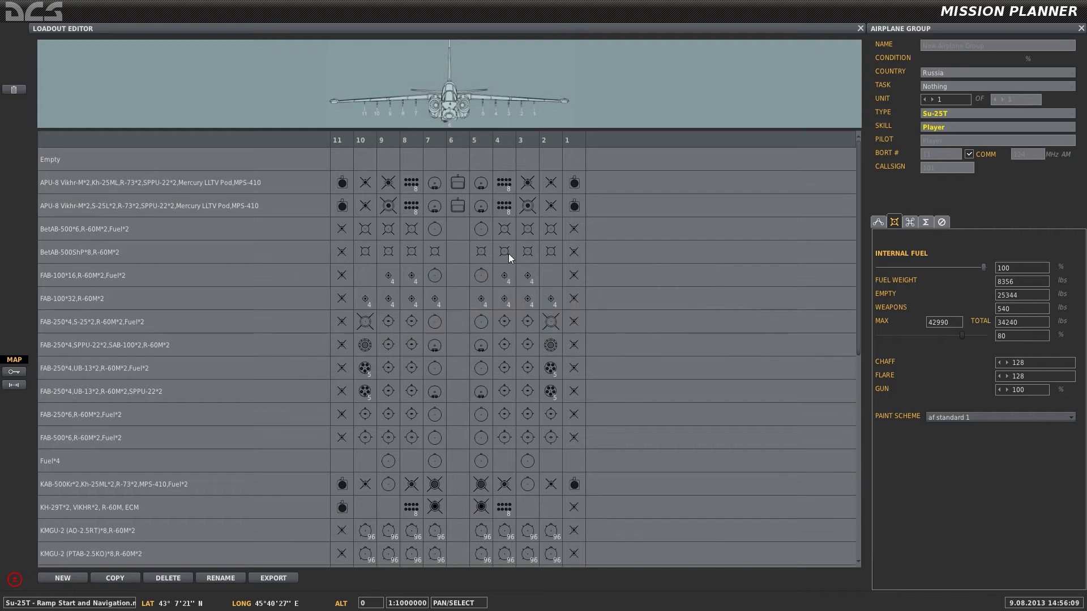
scroll(480, 487, "down", 3)
scroll(480, 487, "down", 3)
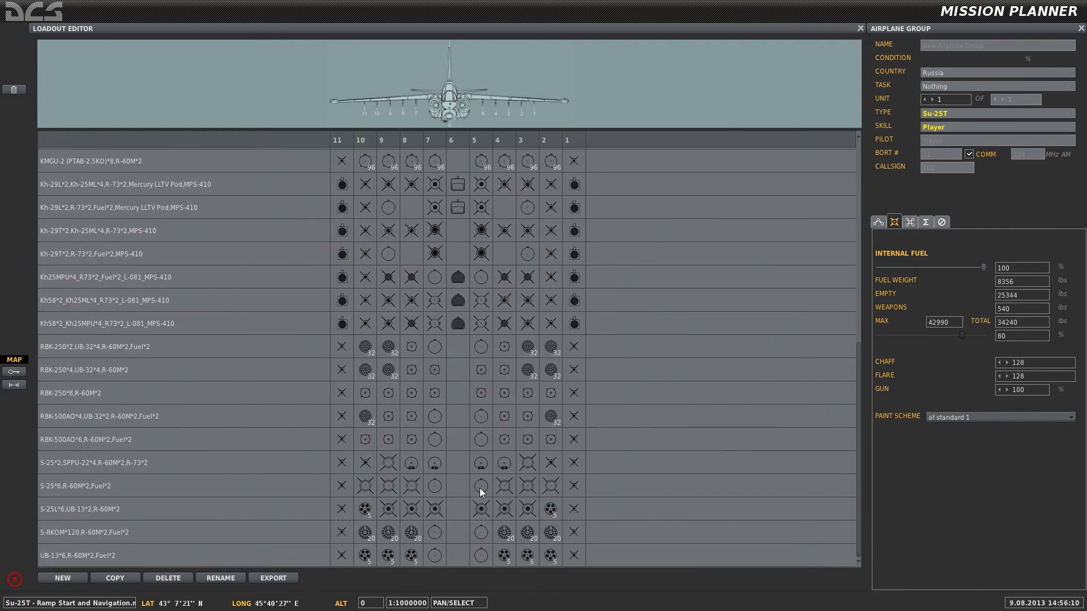
scroll(70, 251, "up", 6)
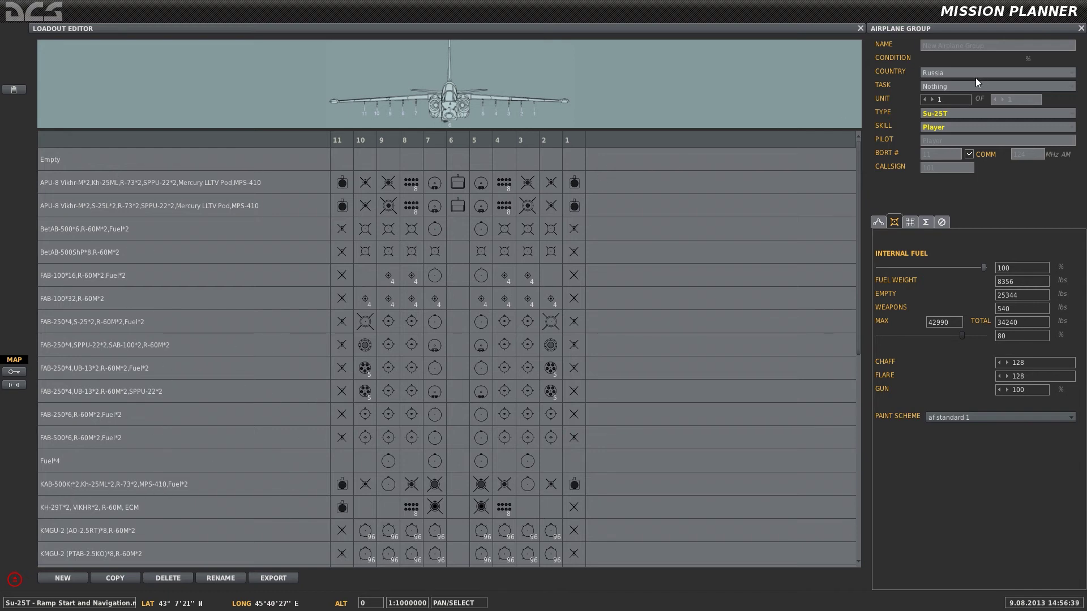
left_click(860, 28)
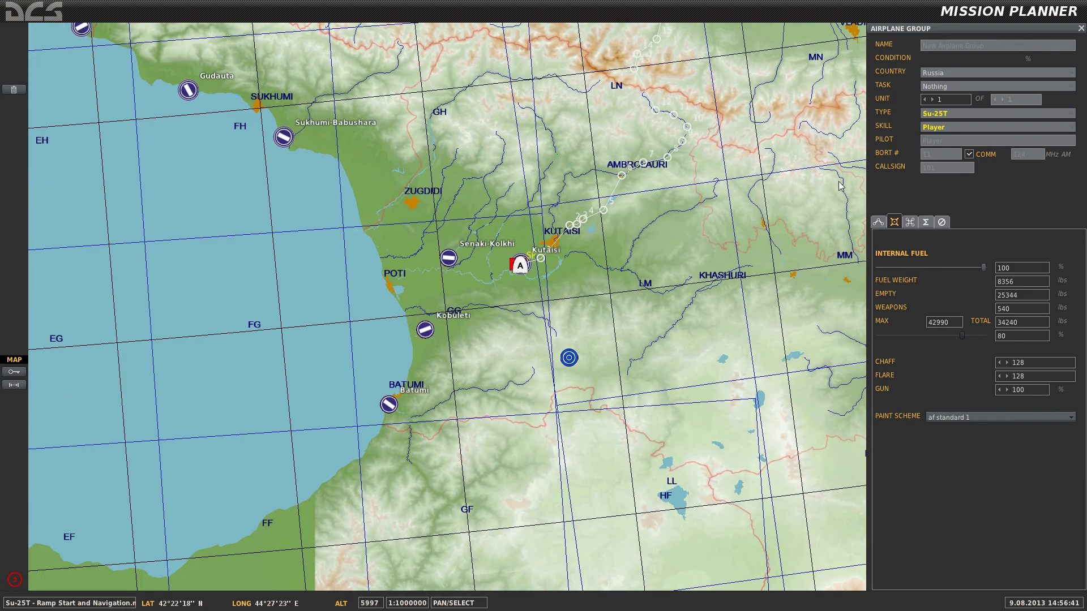
Leave the mission planner and cancel the briefing to go back to the mission selection.
mouse_move(736, 67)
left_mouse_down()
mouse_move(684, 22)
mouse_move(643, 177)
mouse_move(506, 254)
mouse_move(630, 191)
left_mouse_up()
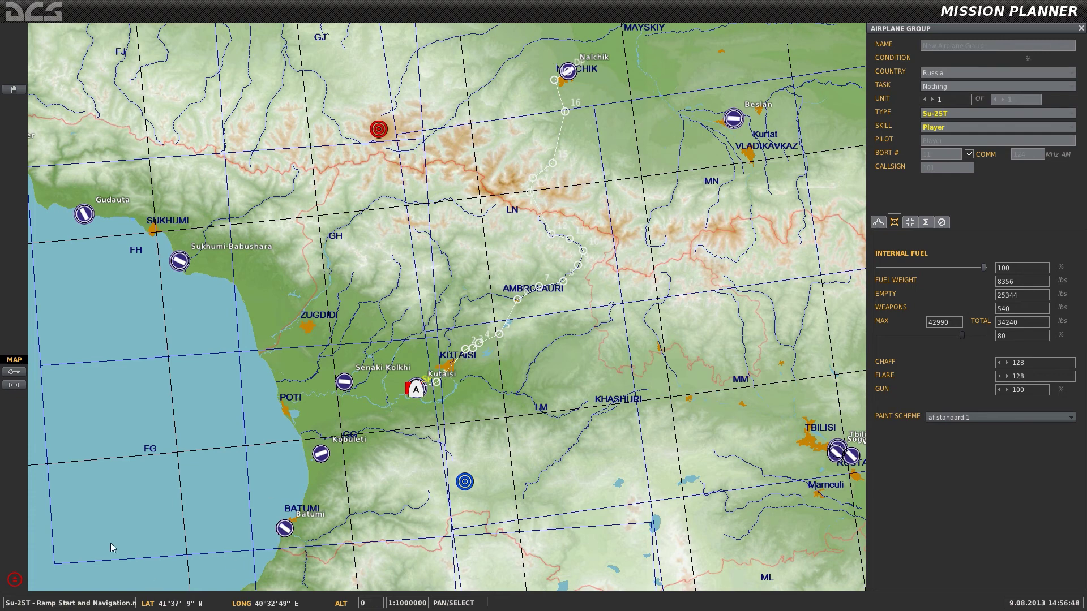
left_click(14, 580)
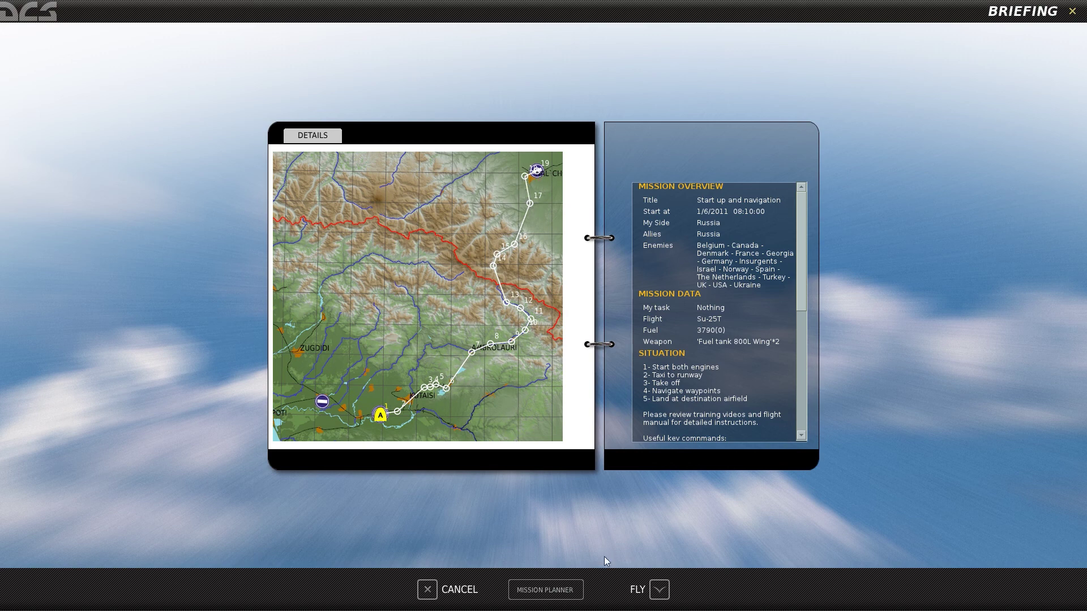
left_click(419, 592)
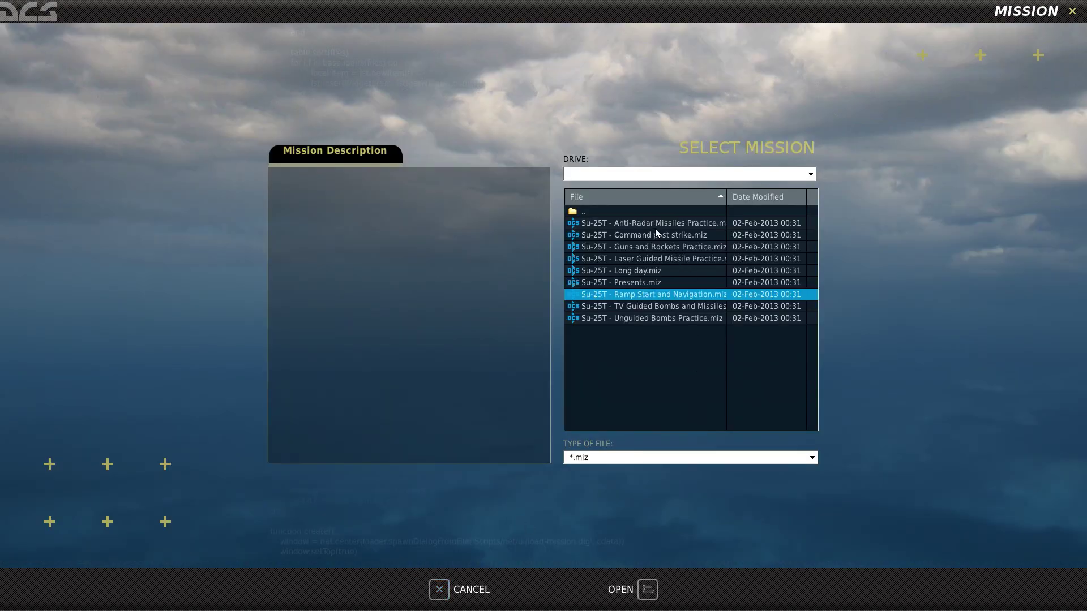
View the descriptions of the Su-25T missions Presents, Anti-Radar Missiles Practice, and Guns and Rockets Practice.
left_click(644, 283)
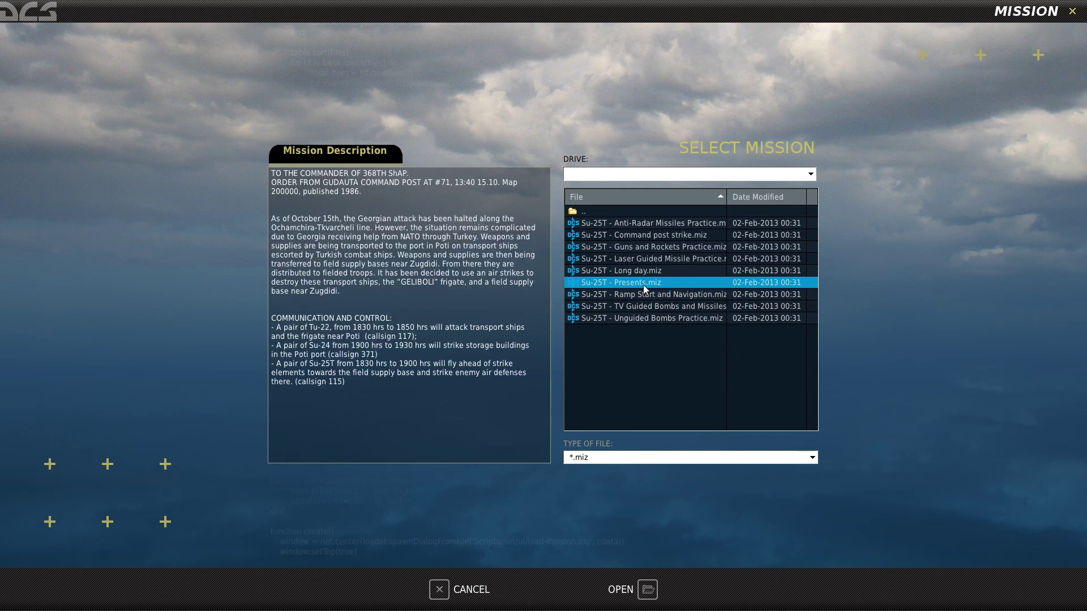
left_click(656, 223)
left_click(661, 251)
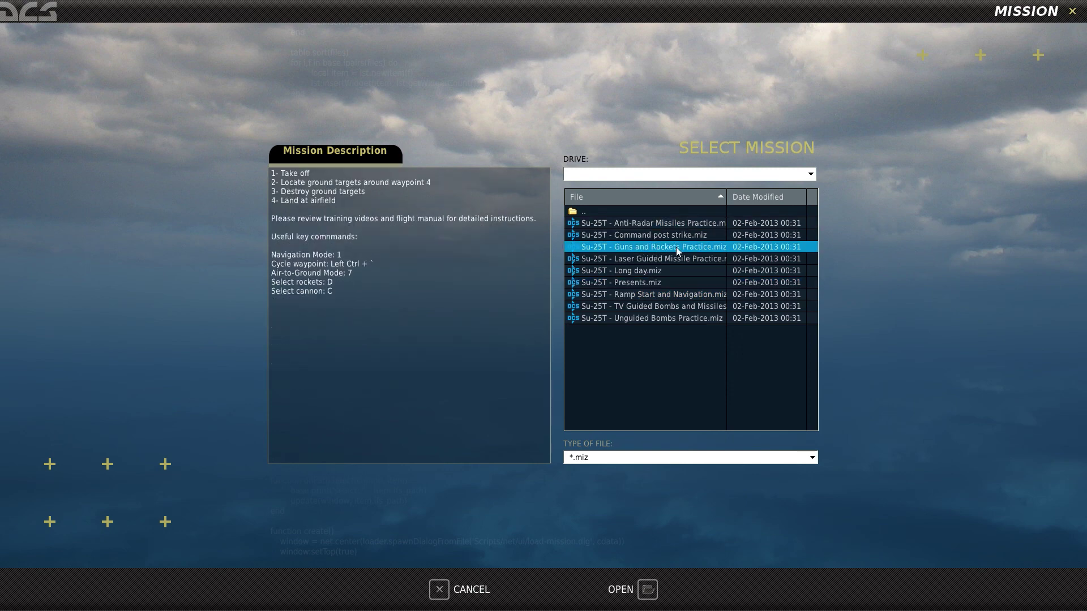